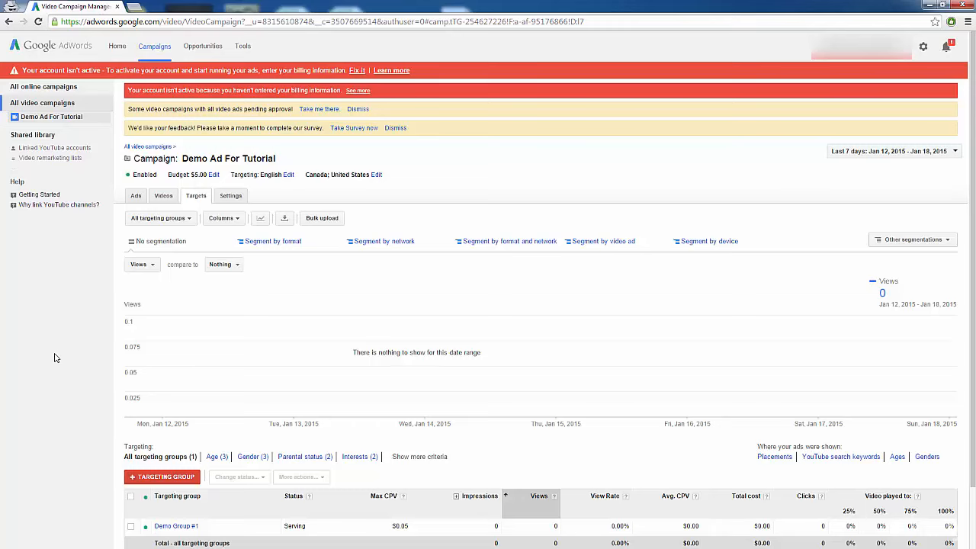
Step: Open the targeting group Demo Group #1 and review its age, gender, parental status and interest targets
scroll(54, 357, down, 1)
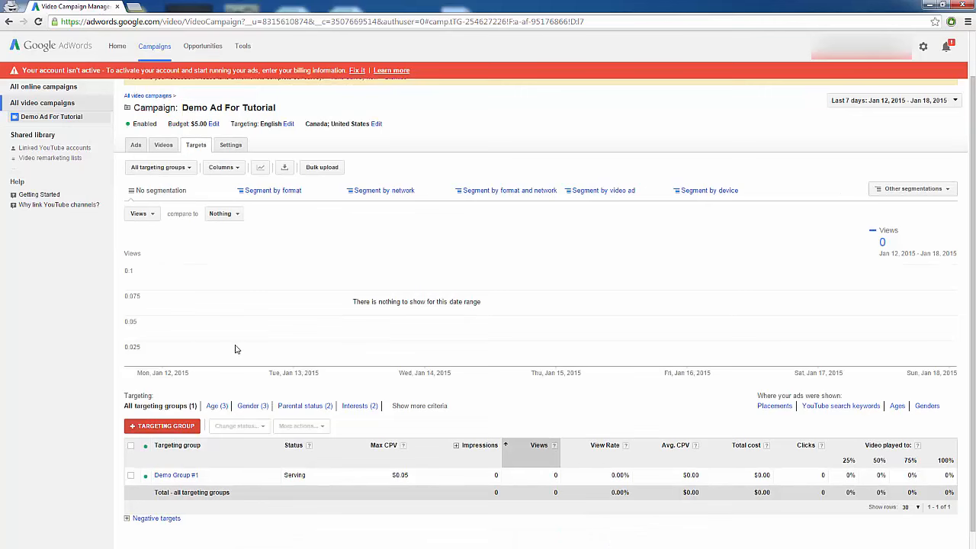
click(183, 475)
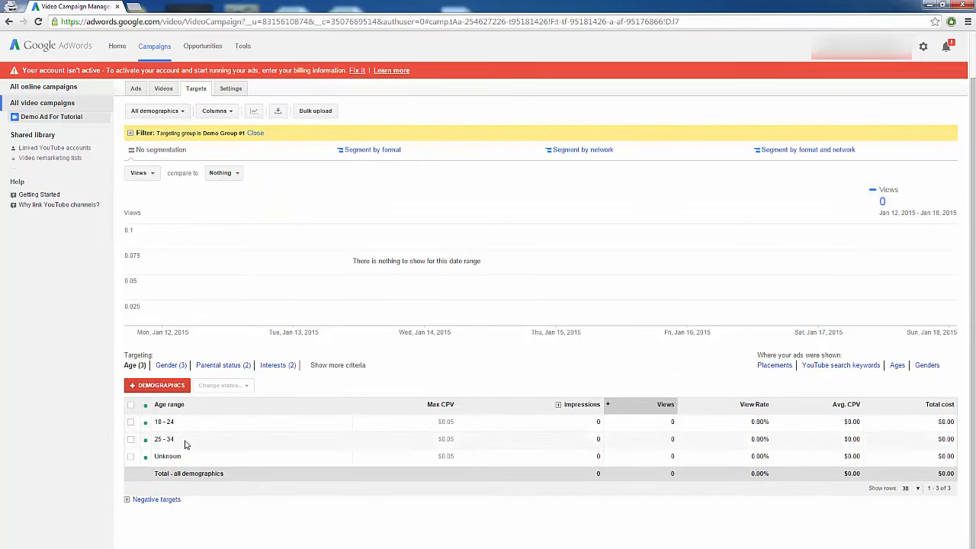
click(171, 364)
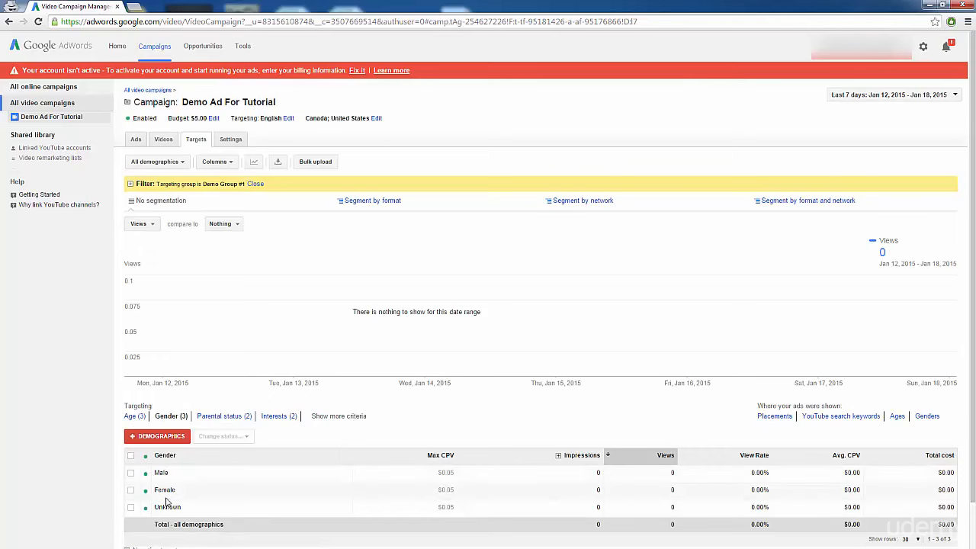
click(232, 418)
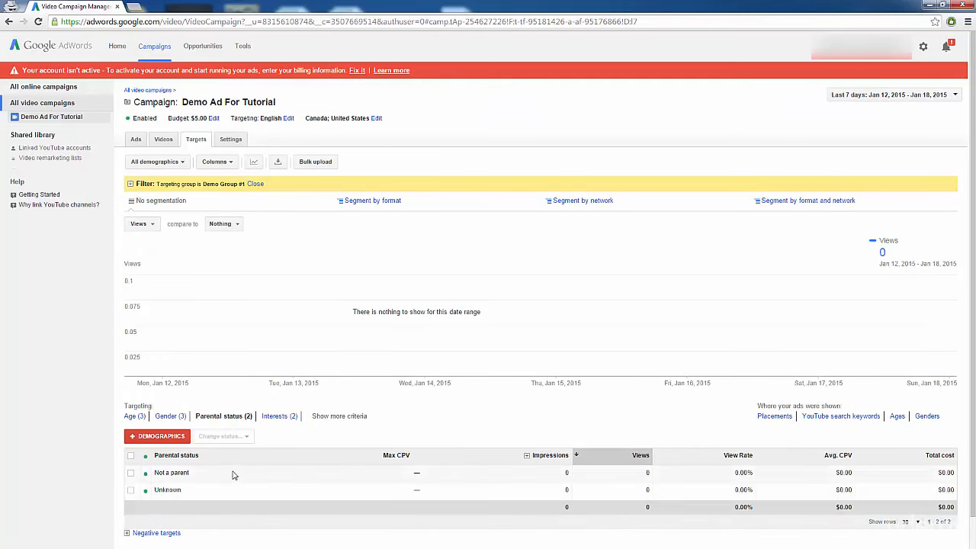
click(279, 417)
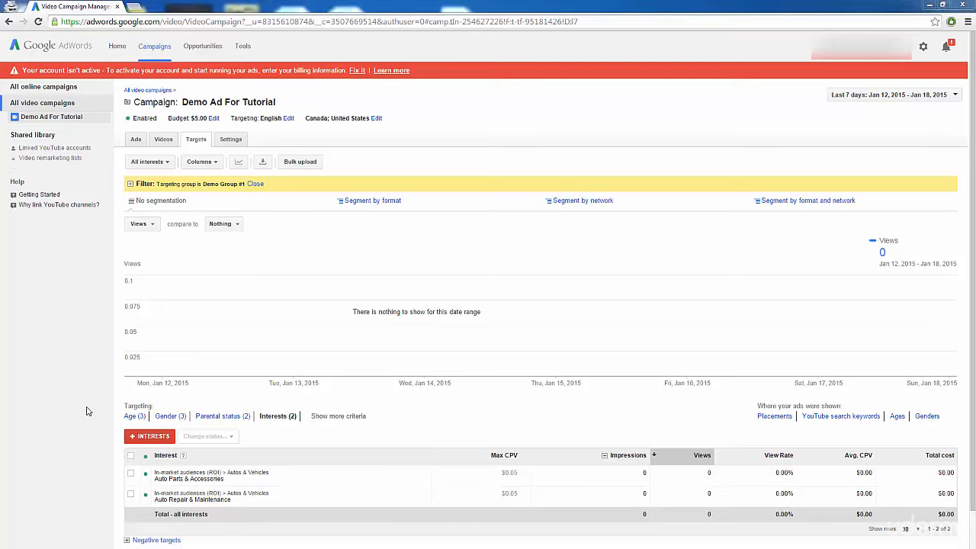
Step: Examine the options for adding demographics and interests to Demo Group #1, cancelling each form without adding anything
click(137, 417)
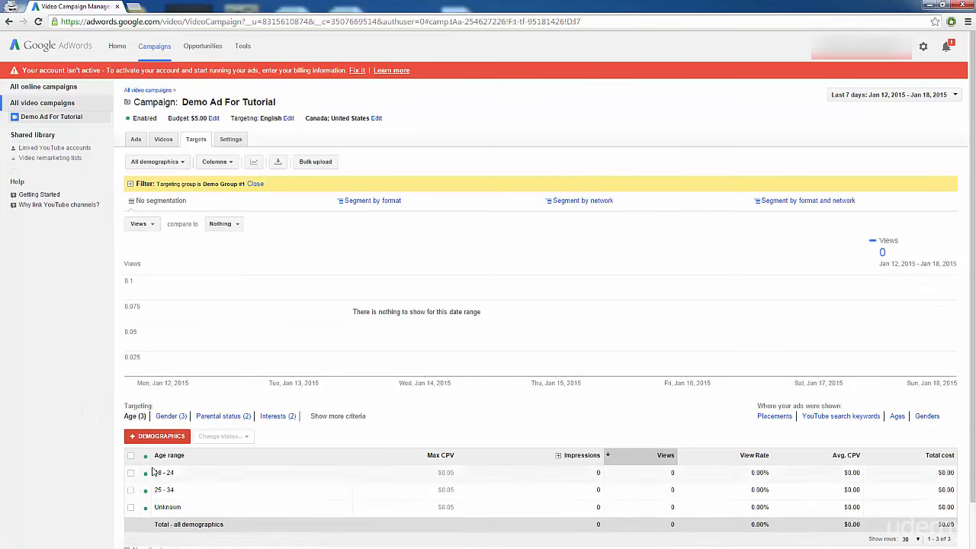
click(157, 437)
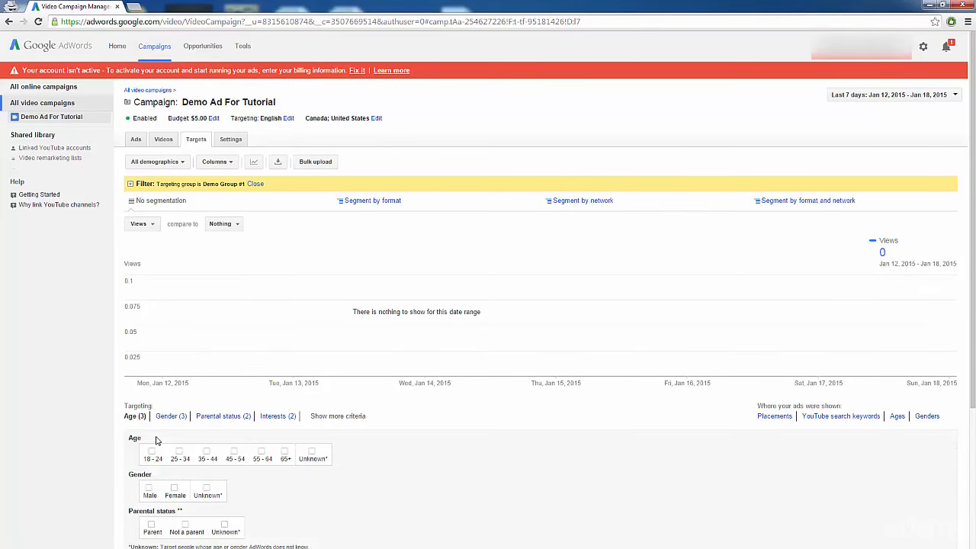
scroll(131, 453, down, 1)
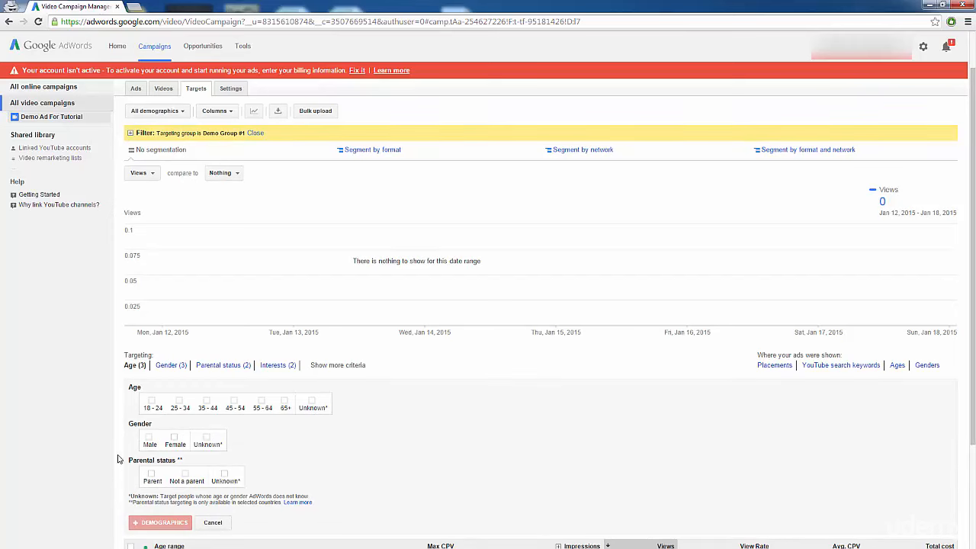
click(213, 522)
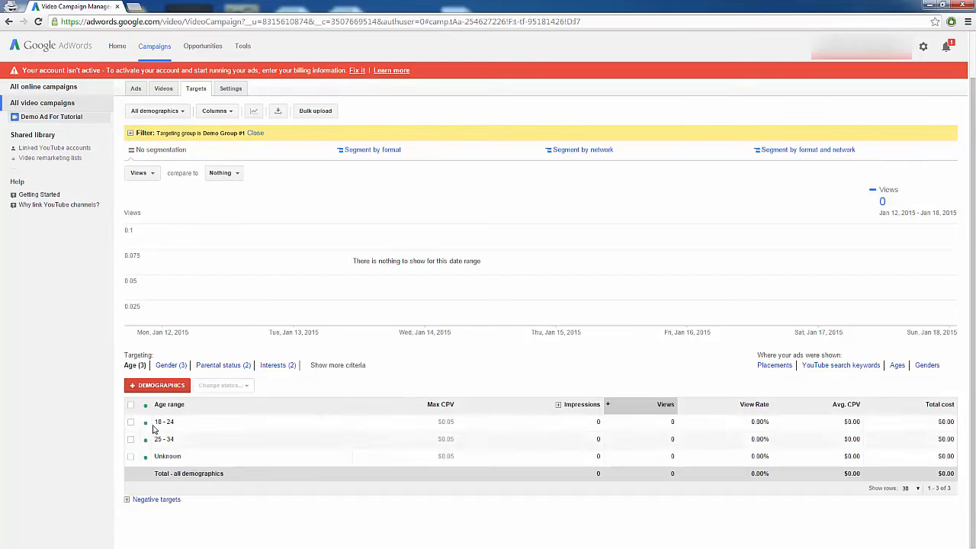
click(278, 366)
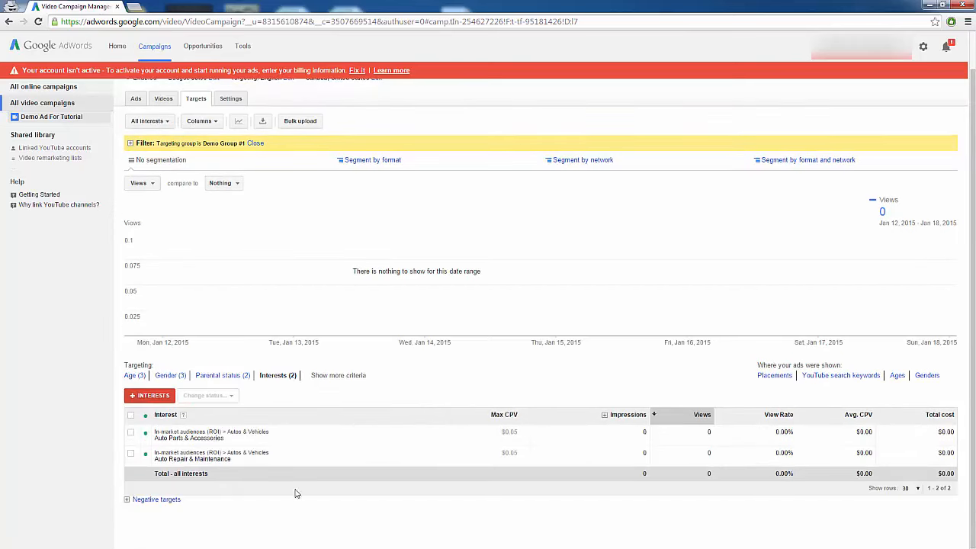
click(143, 393)
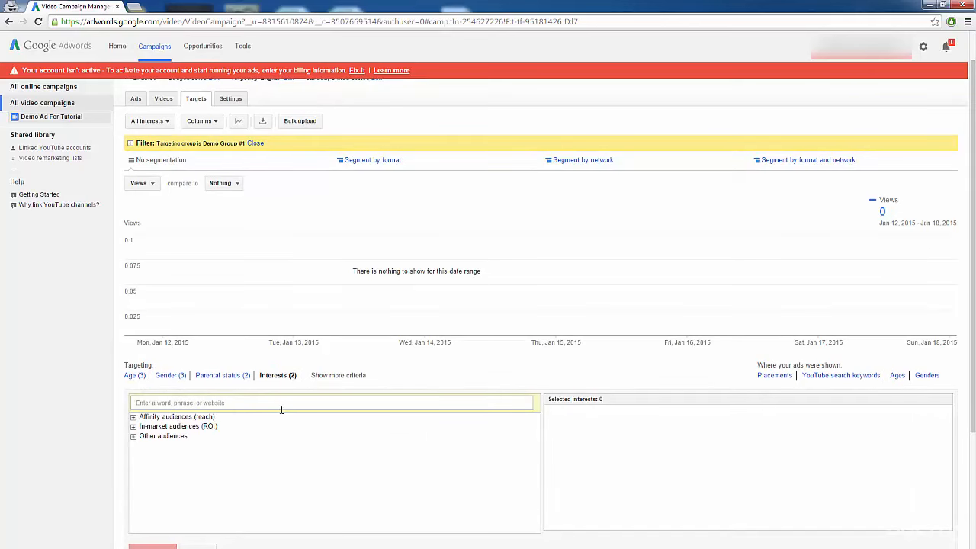
scroll(282, 407, down, 1)
click(197, 499)
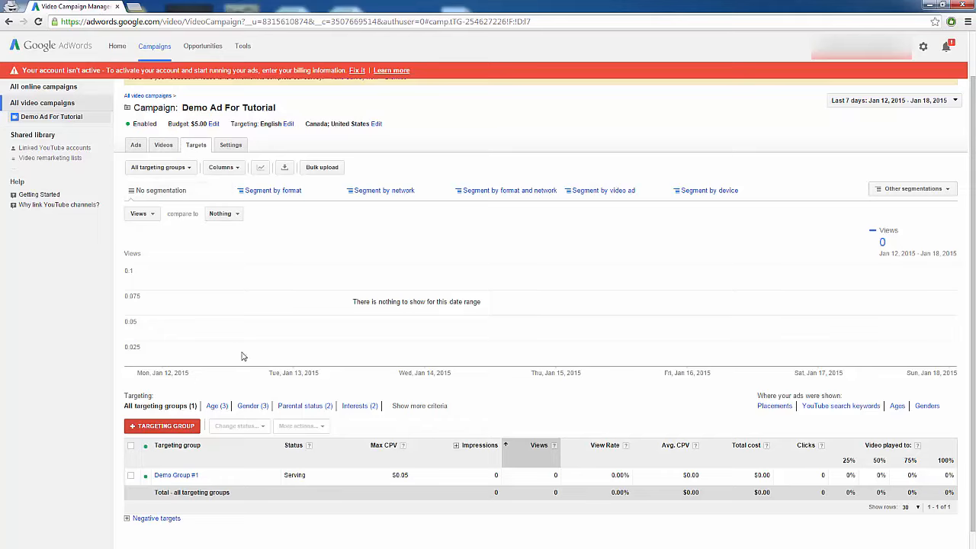
Step: Start a new targeting group in the Demo Ad For Tutorial campaign and name it "Targeting group 2"
click(155, 429)
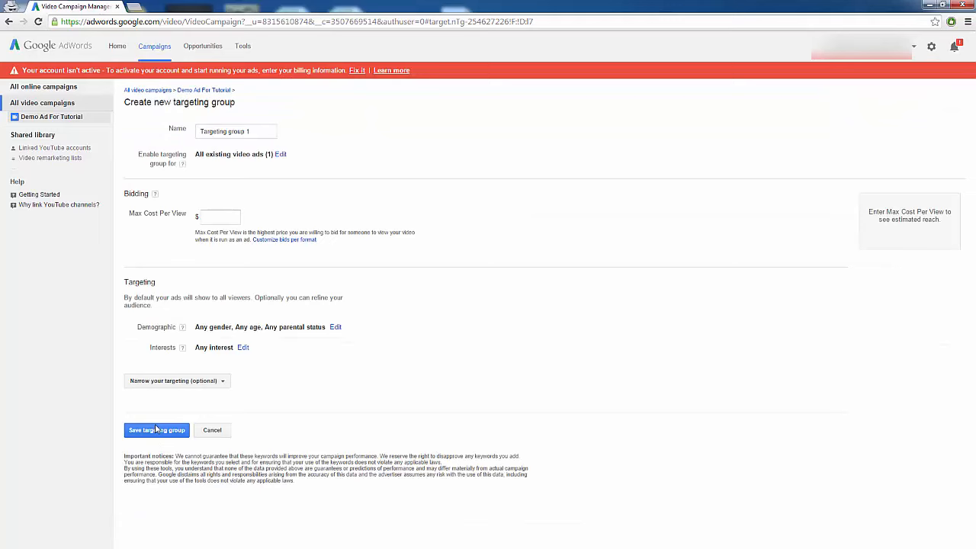
click(270, 132)
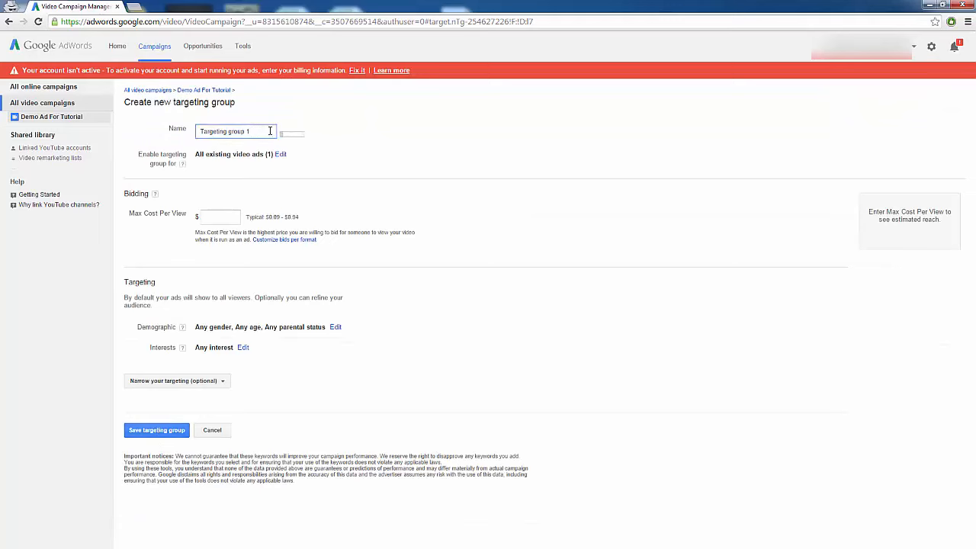
key(BackSpace)
text(2)
Step: Deselect all video ads associated with the new targeting group and save the selection
click(279, 162)
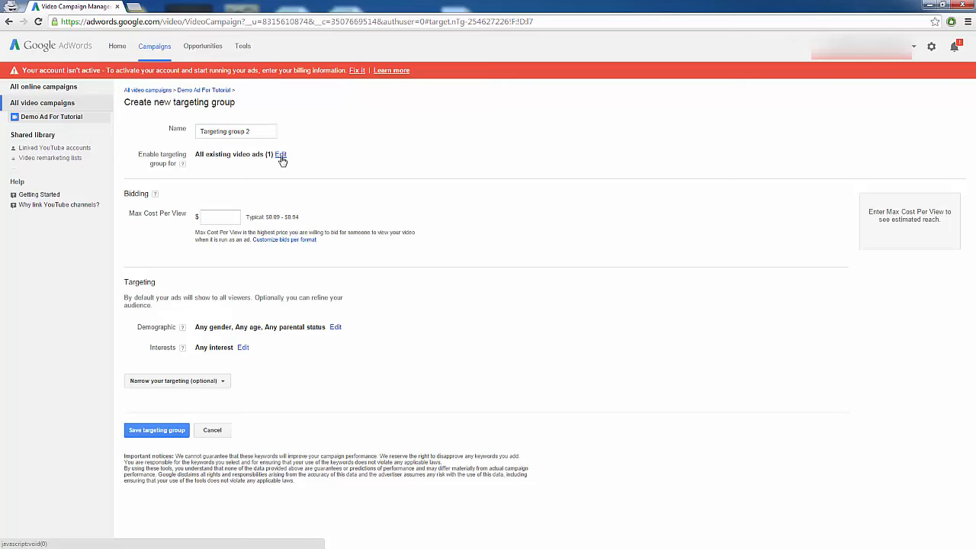
click(281, 155)
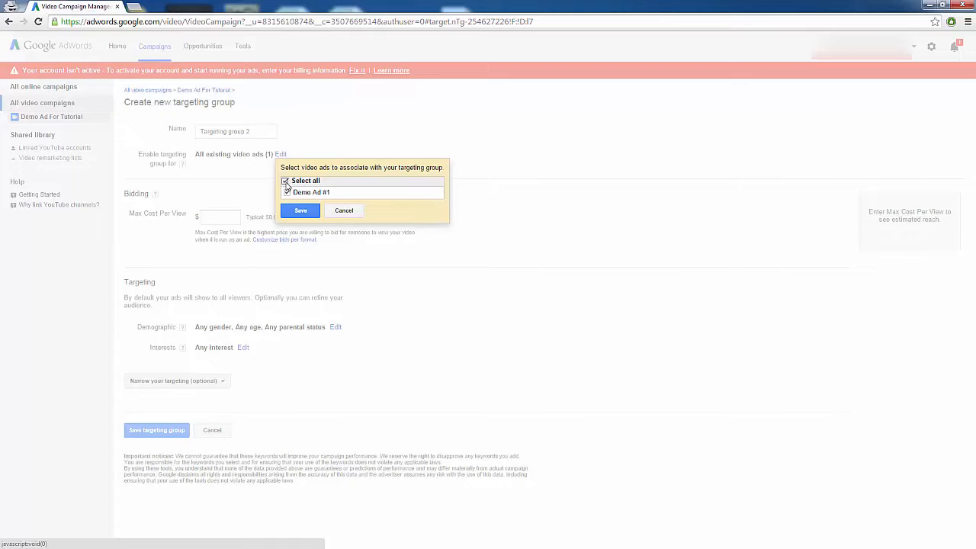
click(285, 181)
click(301, 210)
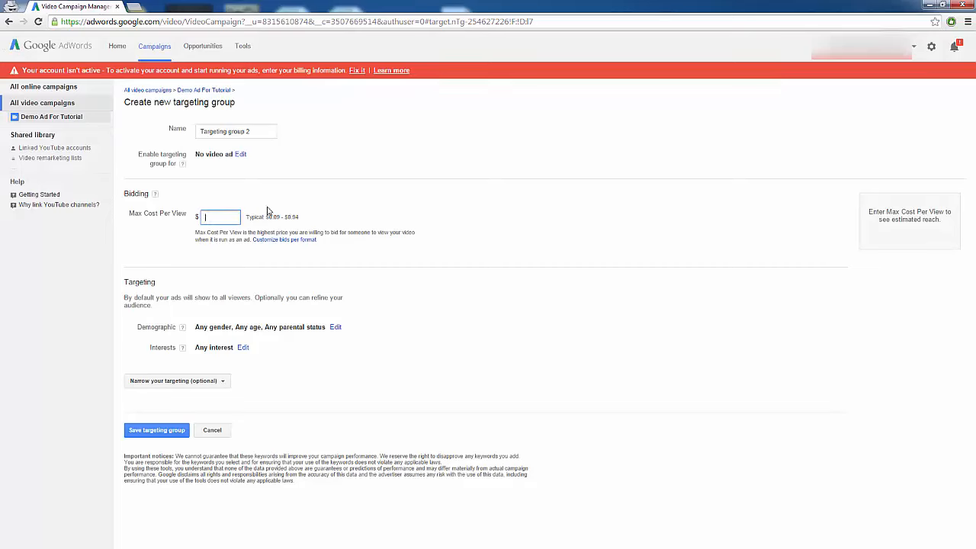
Step: Set the maximum cost per view to $0.10 and check the demographic options without changing them
text(.10)
click(326, 363)
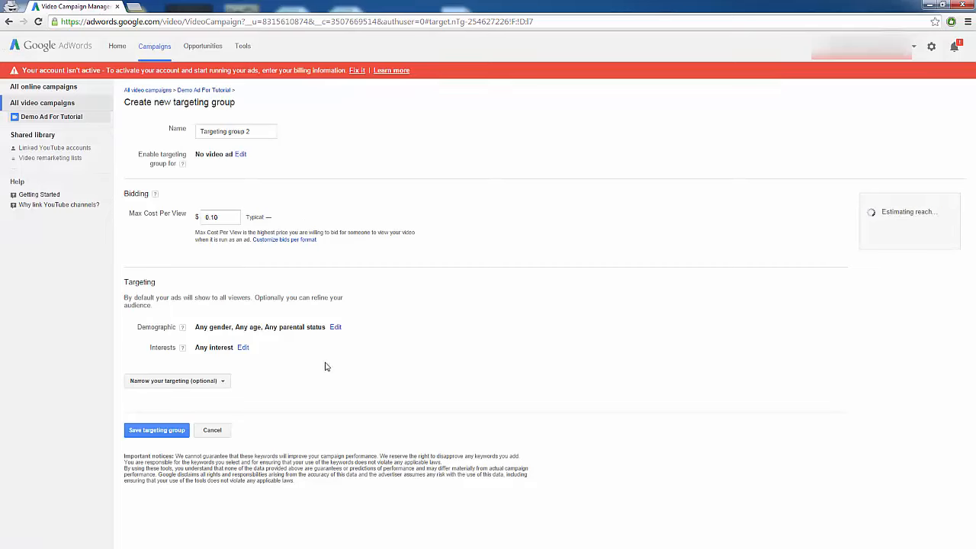
click(338, 329)
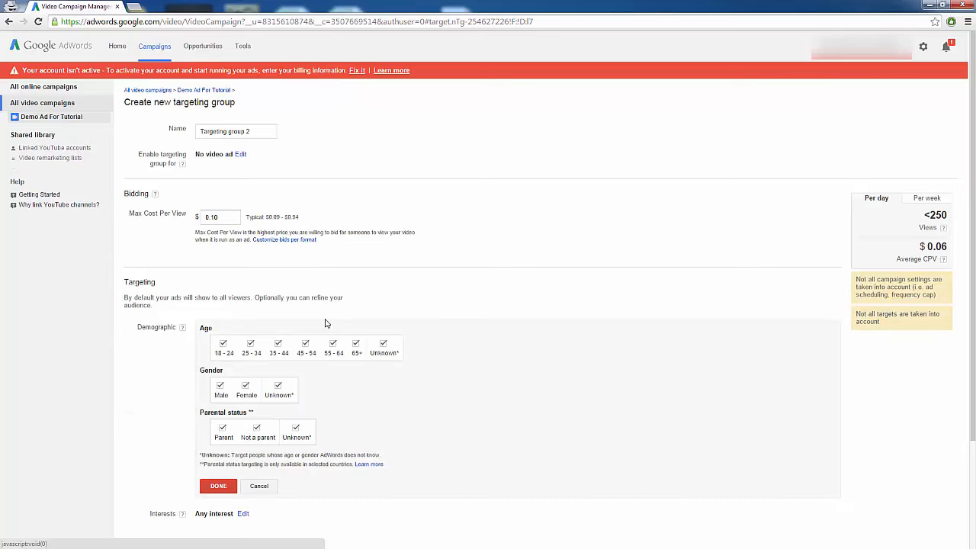
click(259, 486)
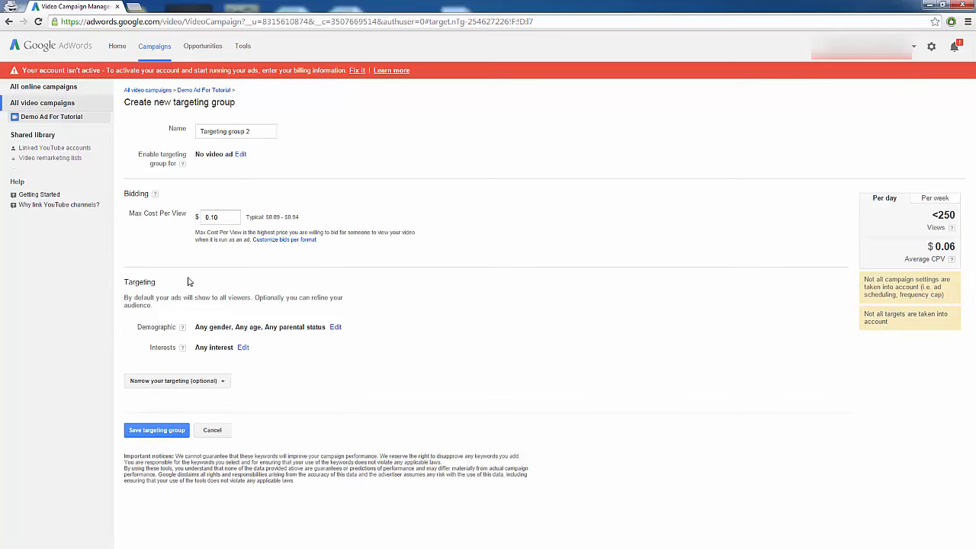
Step: Narrow the targeting by topic, adding the whole Autos & Vehicles category
click(224, 382)
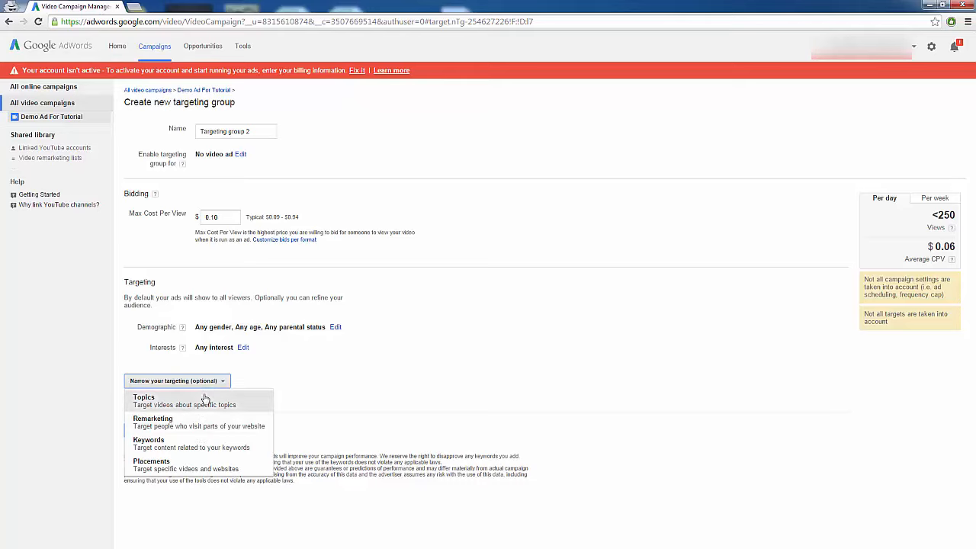
click(202, 403)
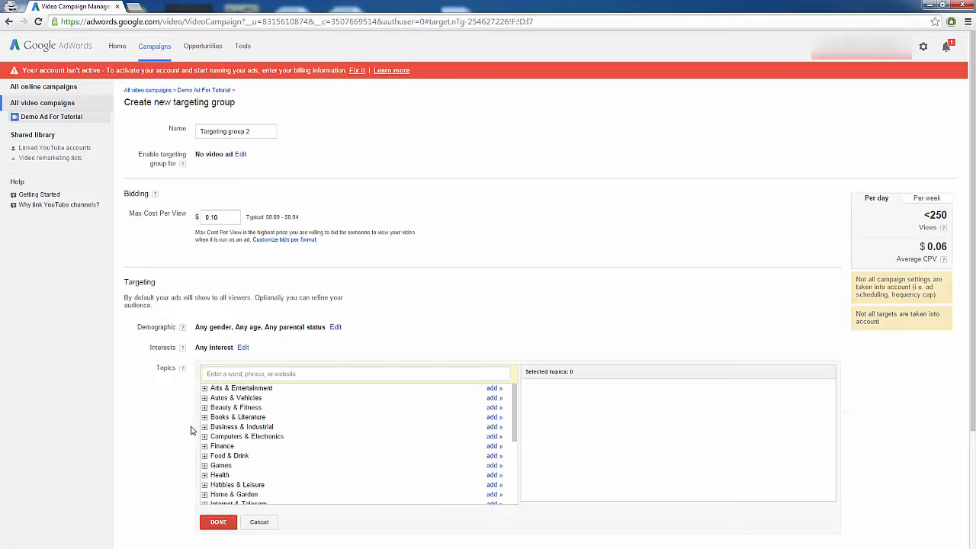
scroll(184, 415, down, 1)
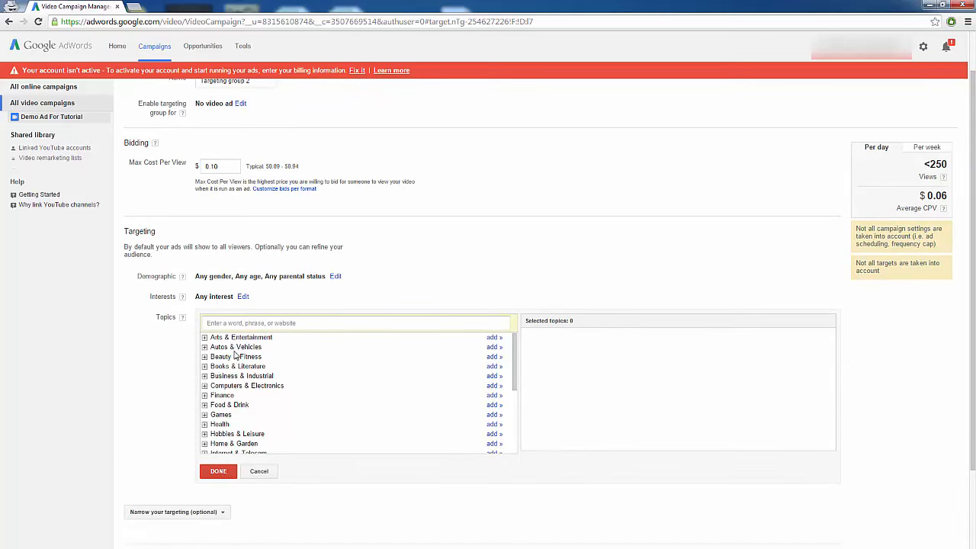
click(204, 348)
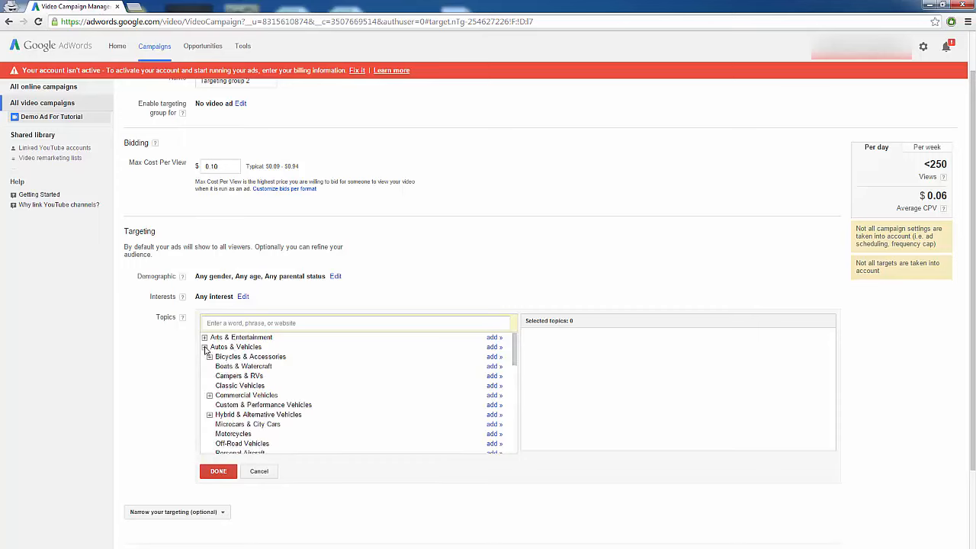
click(492, 347)
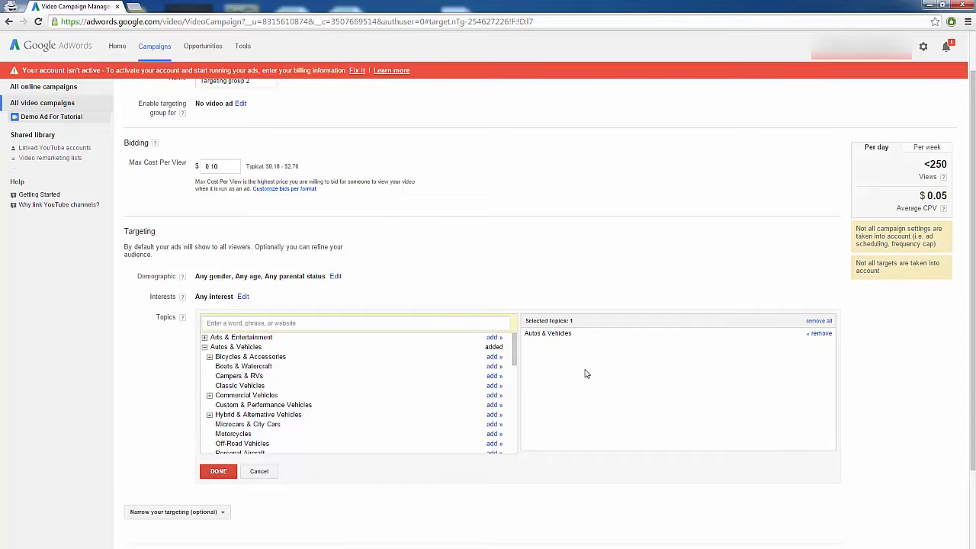
Step: Search the interests for "auto" and add the in-market audience Auto Parts & Accessories to the group
click(243, 296)
click(256, 302)
text(auto)
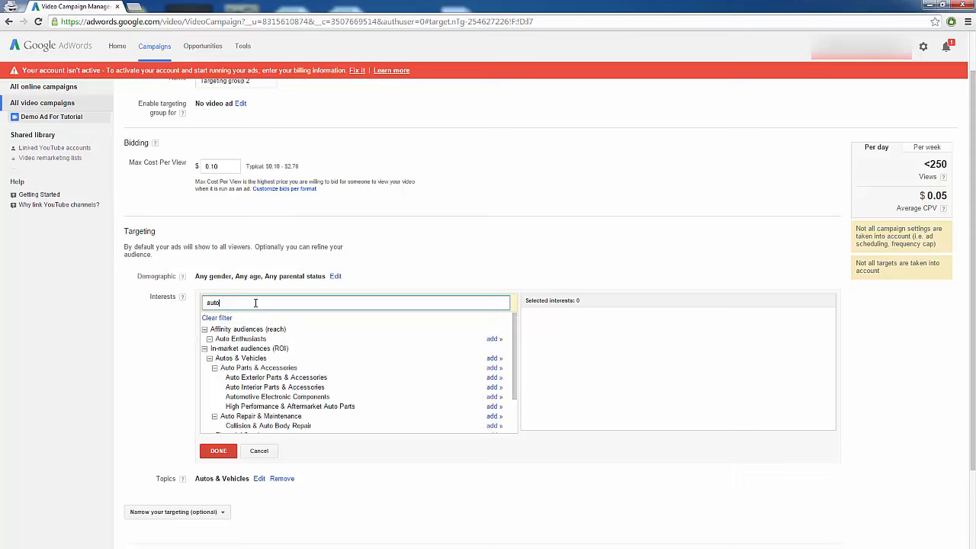
click(253, 360)
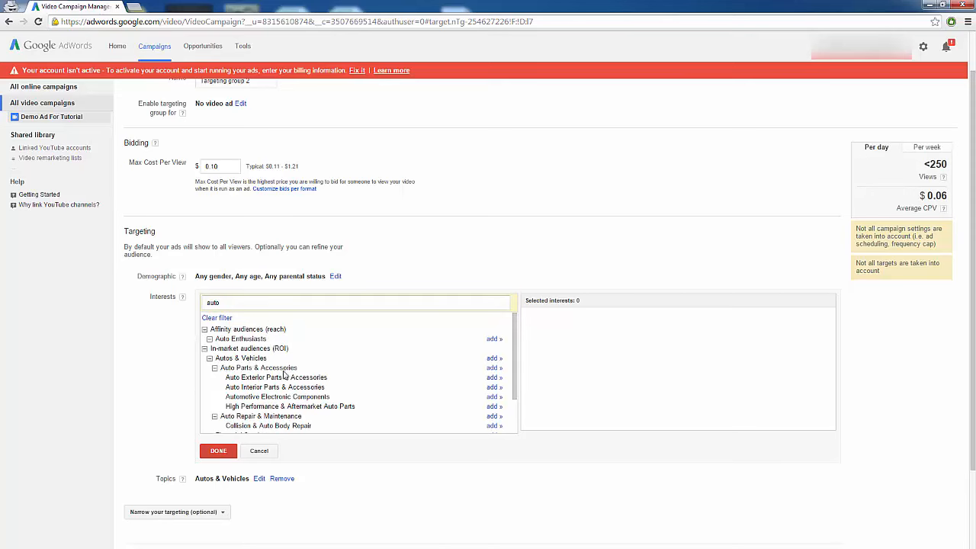
click(494, 368)
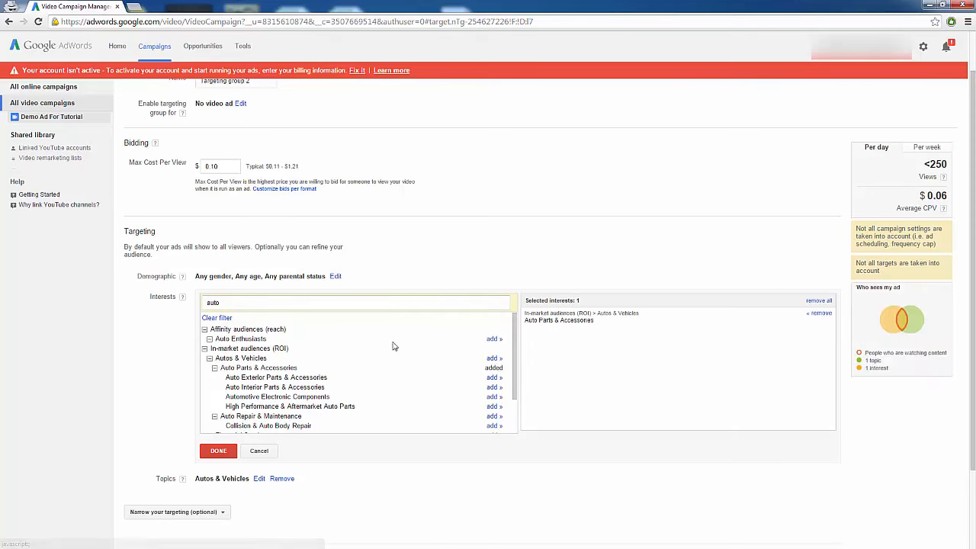
click(218, 450)
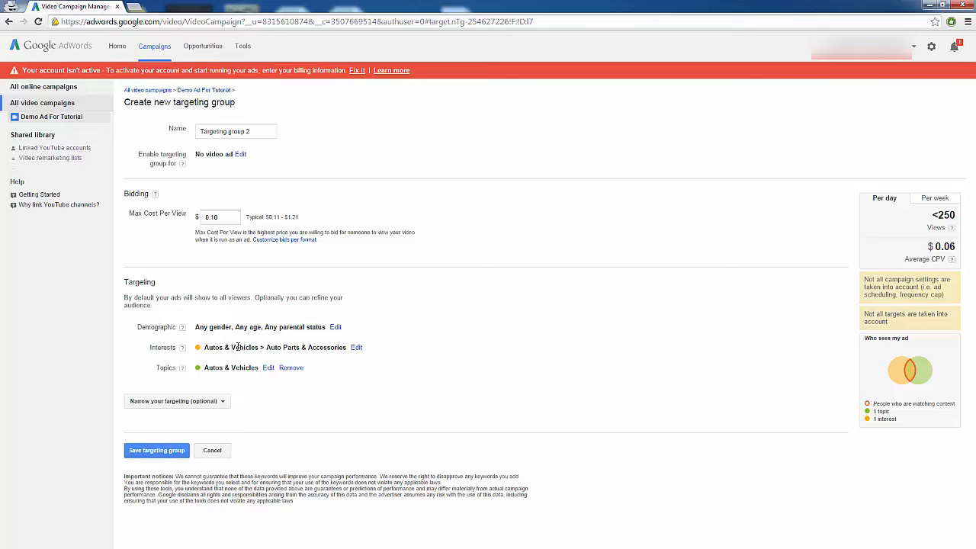
Step: Add keyword targeting for "how to change your oil" plus related keywords "how often should you change your oil" and "how to change your oil in your car"
click(221, 401)
click(198, 465)
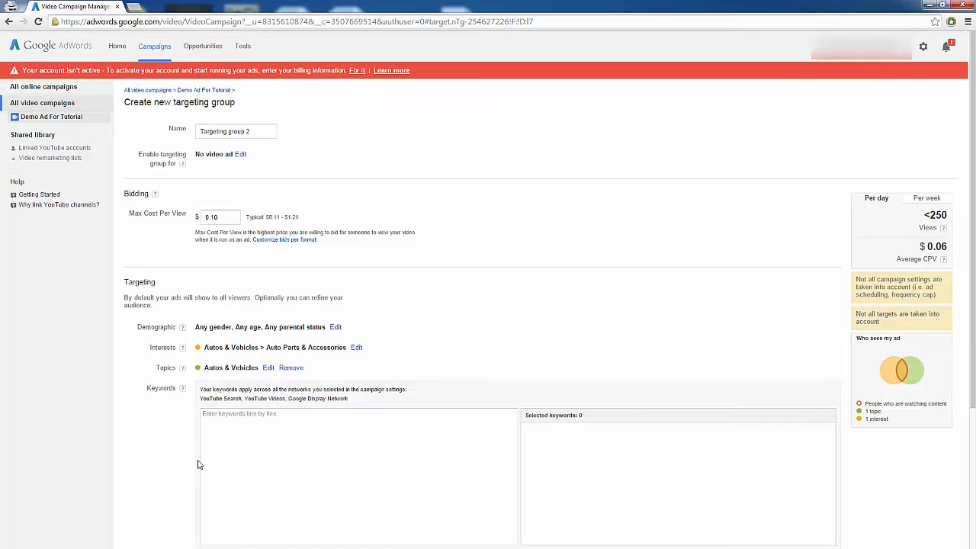
scroll(151, 464, down, 2)
click(264, 393)
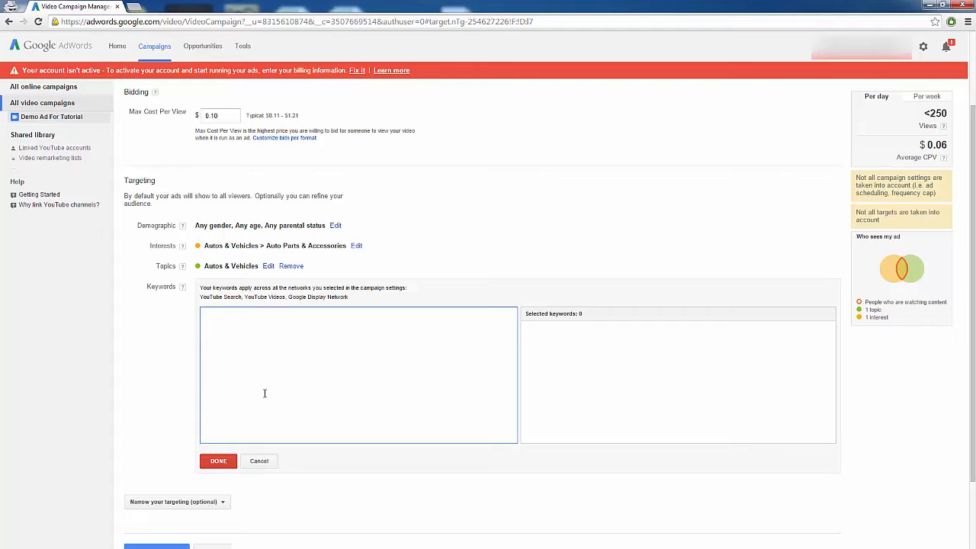
text(how to change your oil)
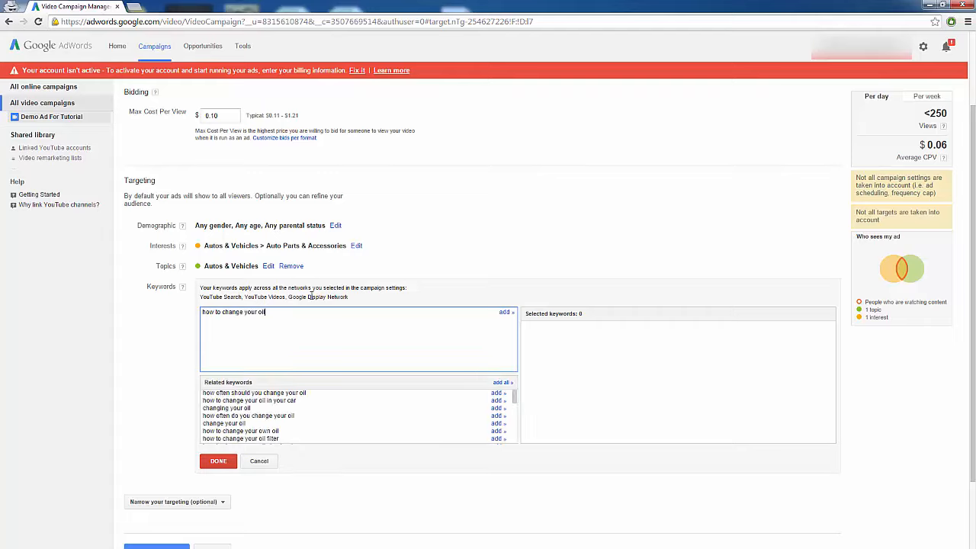
click(503, 312)
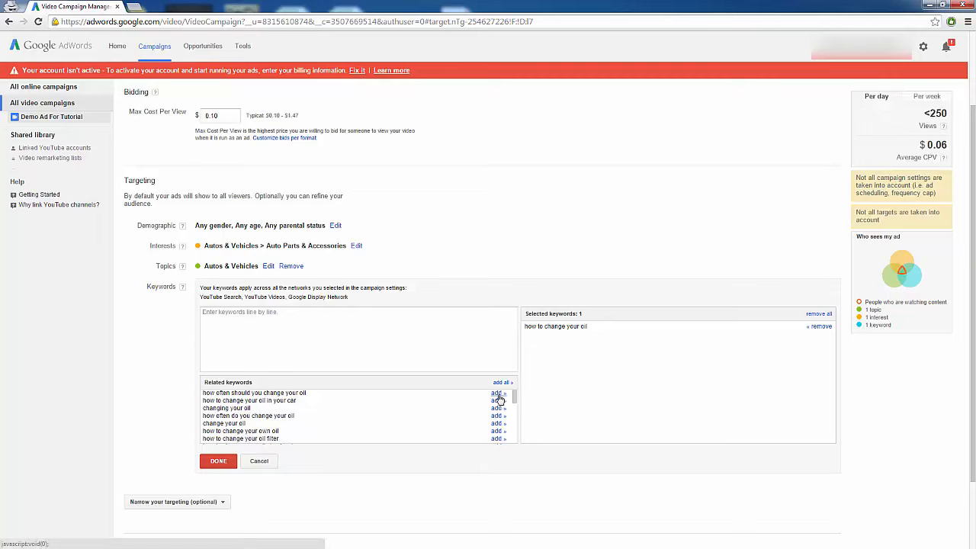
click(497, 394)
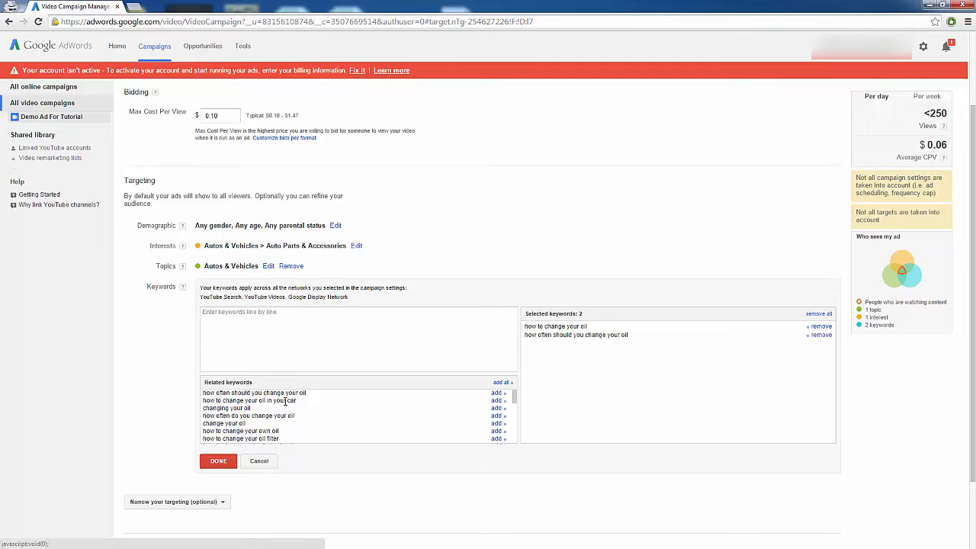
click(497, 401)
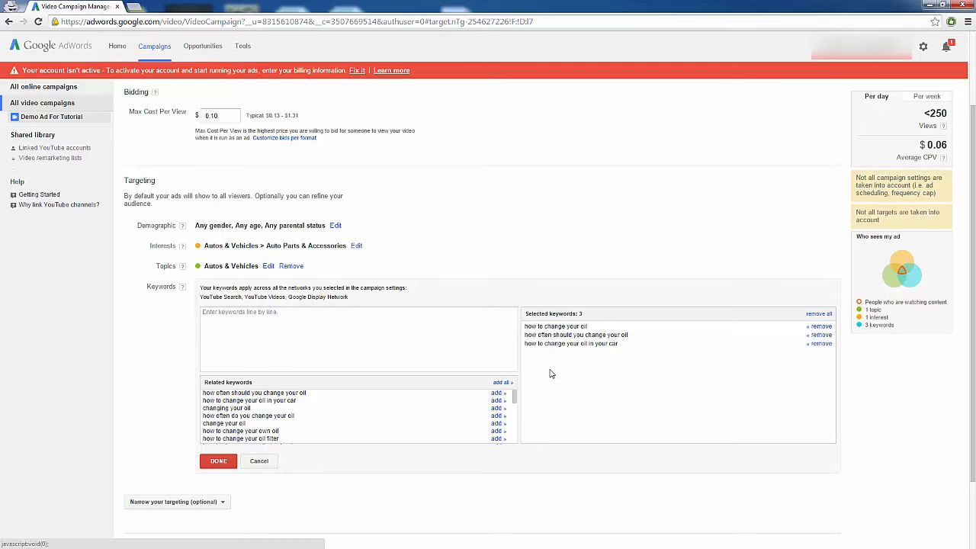
Step: Confirm the selected oil-change keywords for the targeting group
click(232, 465)
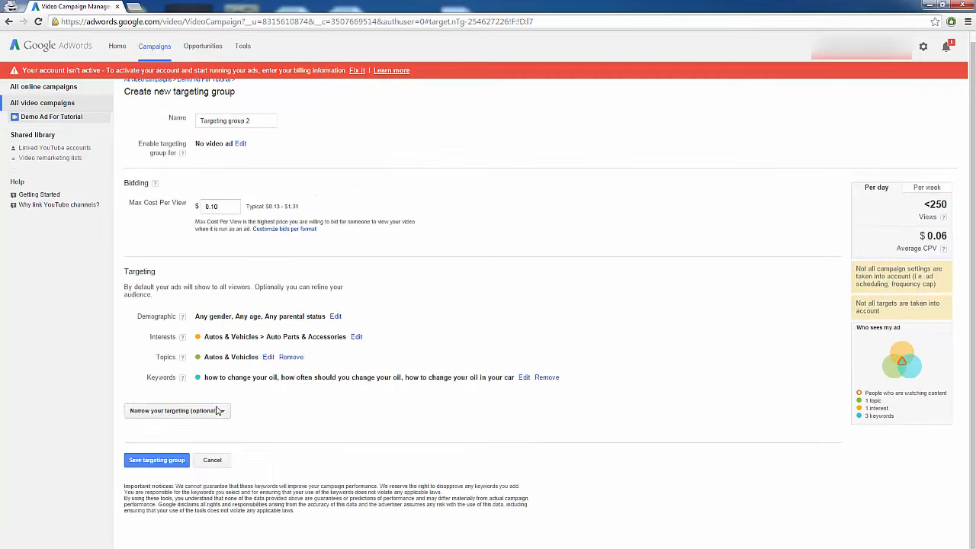
Step: Narrow the targeting further by placements, manually adding youtube.com as a placement
click(217, 412)
click(207, 495)
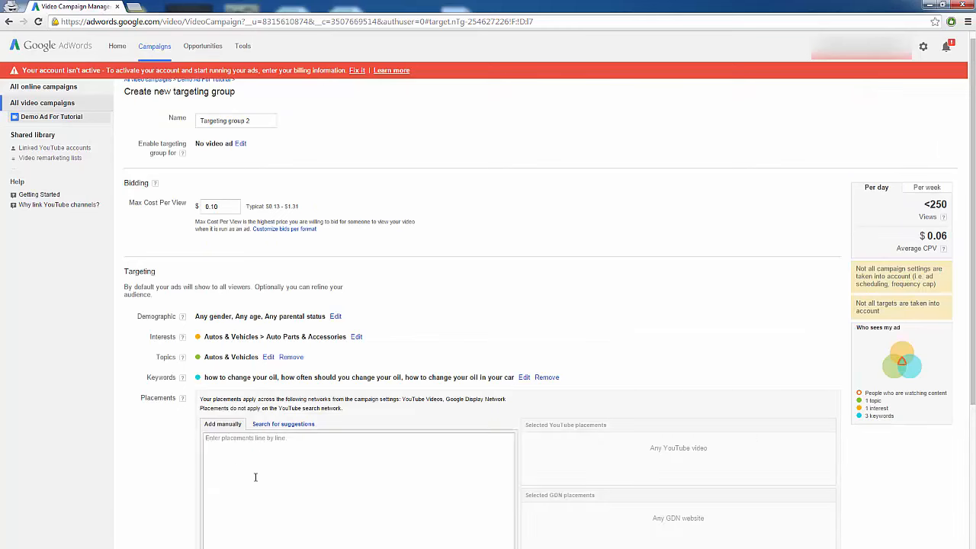
scroll(198, 450, down, 1)
scroll(239, 441, down, 1)
click(267, 364)
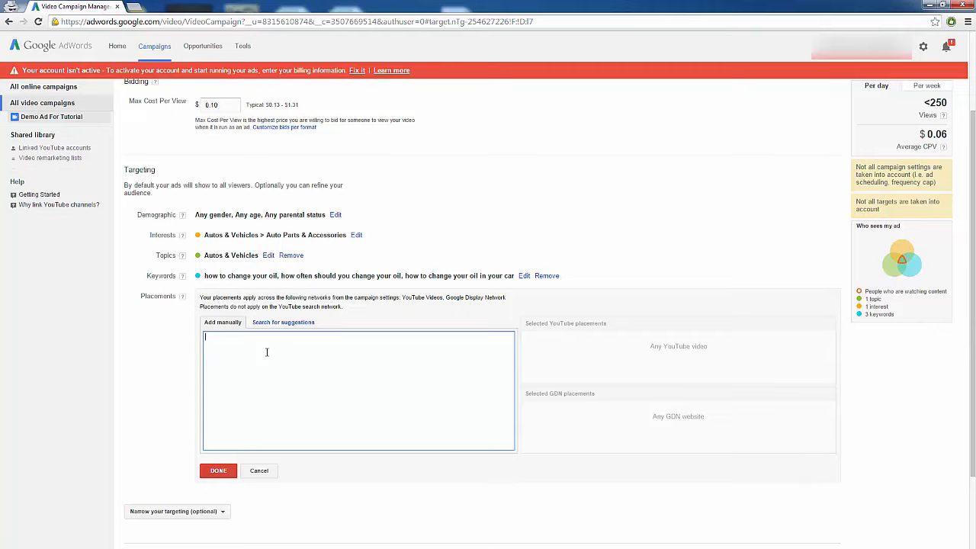
text(youtube.com)
click(503, 336)
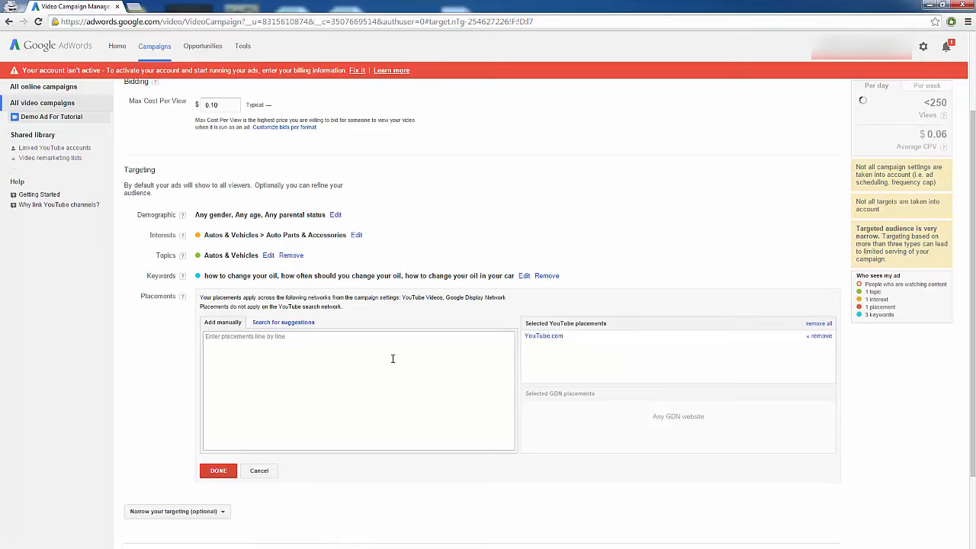
Step: Add the website humblemechanic.com as another placement, confirm the list, and remove the placement targeting from the group
text(hum)
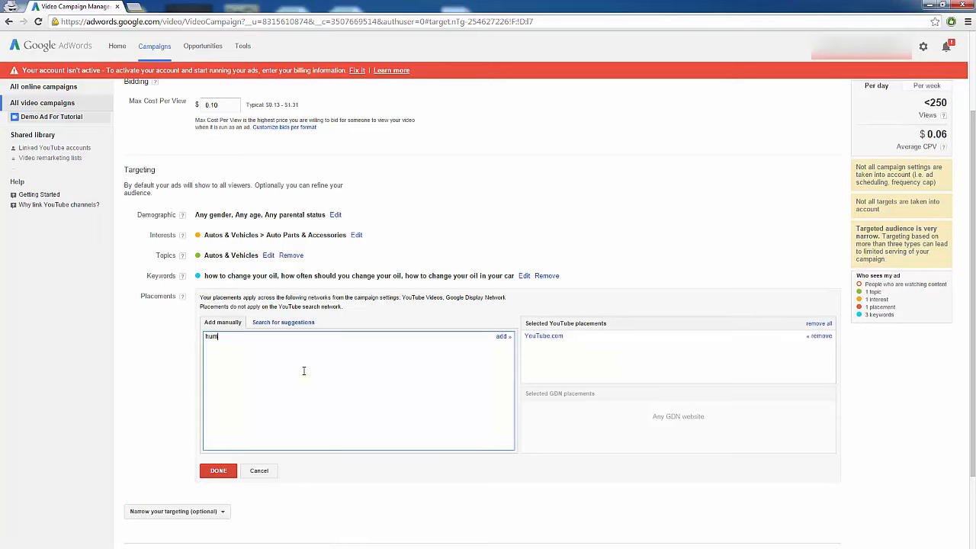
text(blemechanic.com)
click(501, 337)
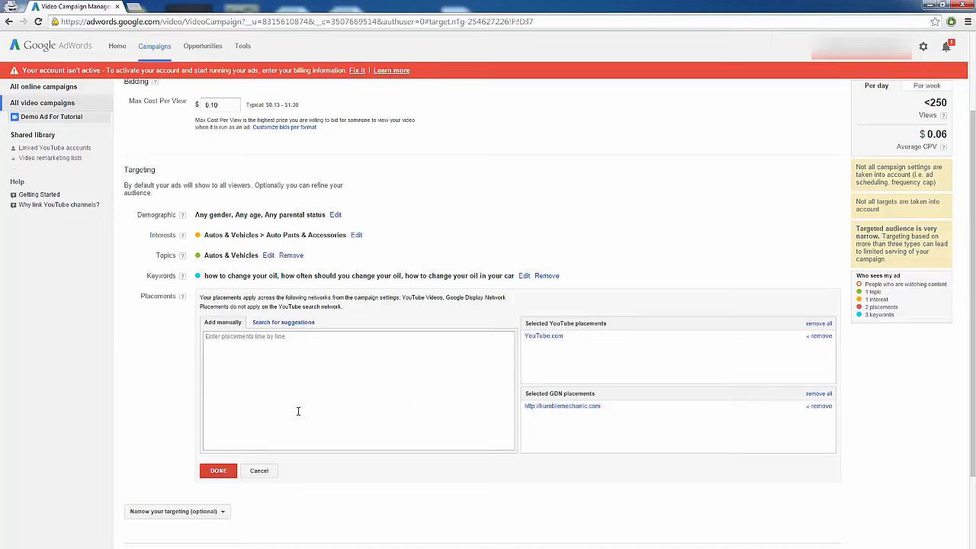
click(218, 470)
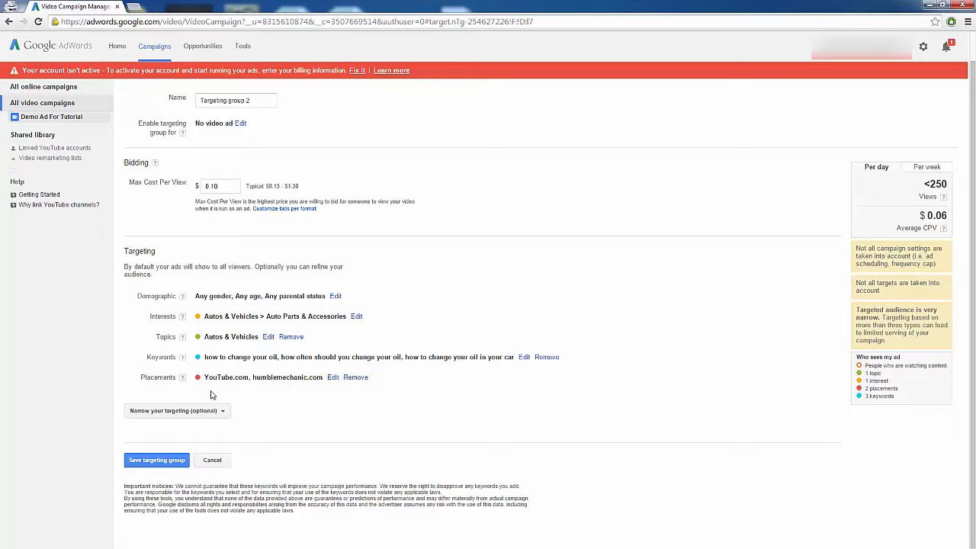
click(356, 377)
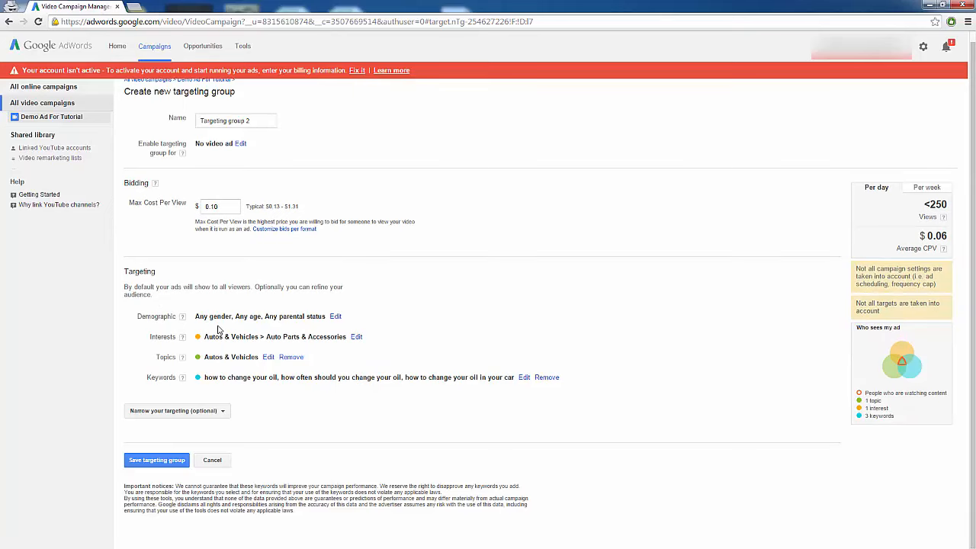
Step: Save the new targeting group and check it in the campaign's list of targeting groups
click(141, 460)
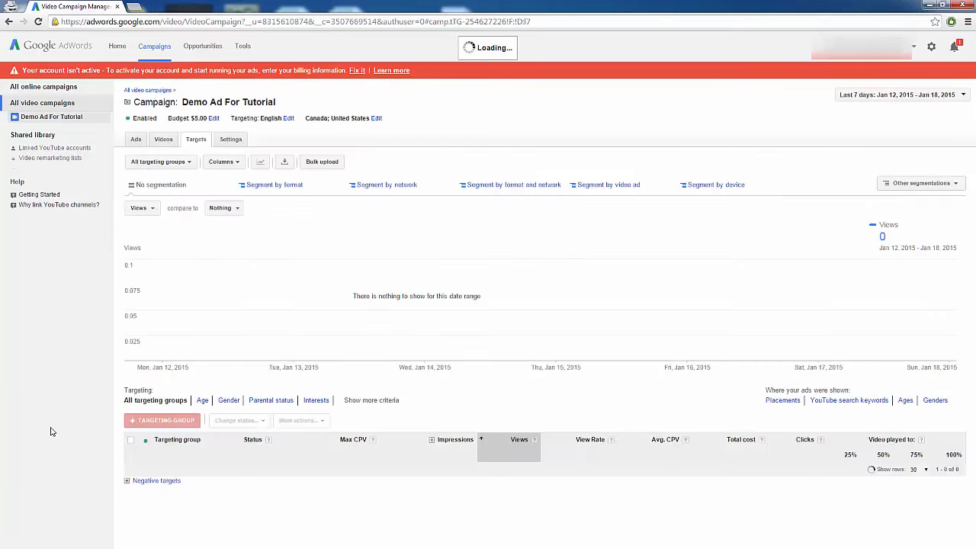
scroll(159, 510, down, 1)
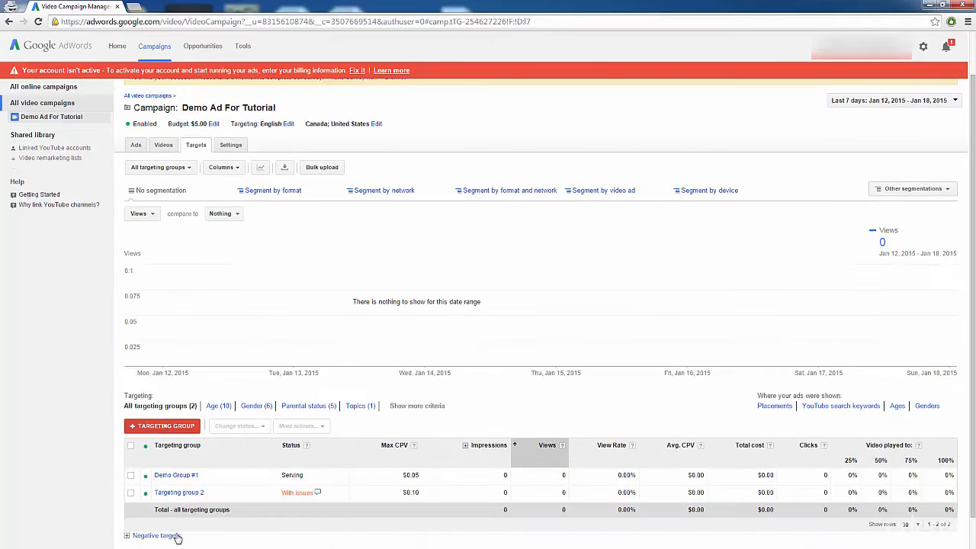